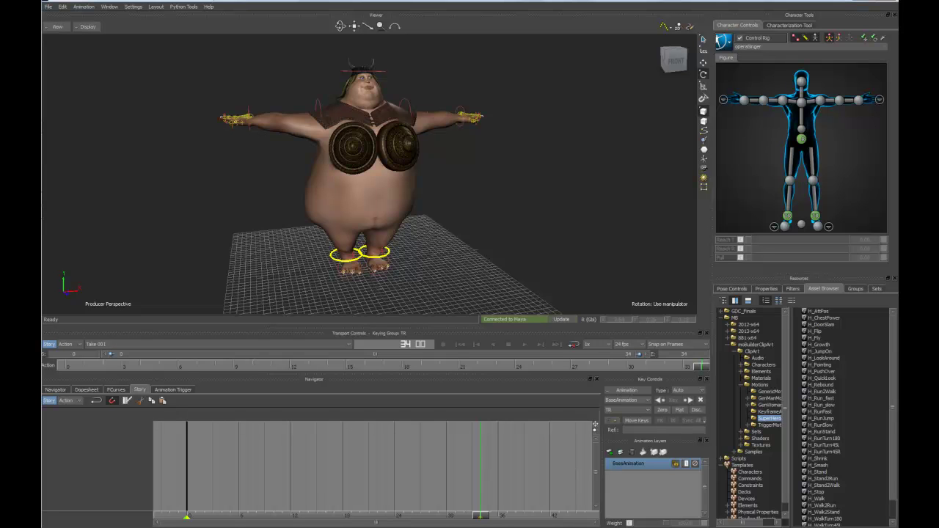
- Insert a character track in the Story timeline and assign the operaSinger character to it
mouse_move(367, 169)
alt+mouse_down()
mouse_move(372, 163)
mouse_move(369, 183)
alt+mouse_up()
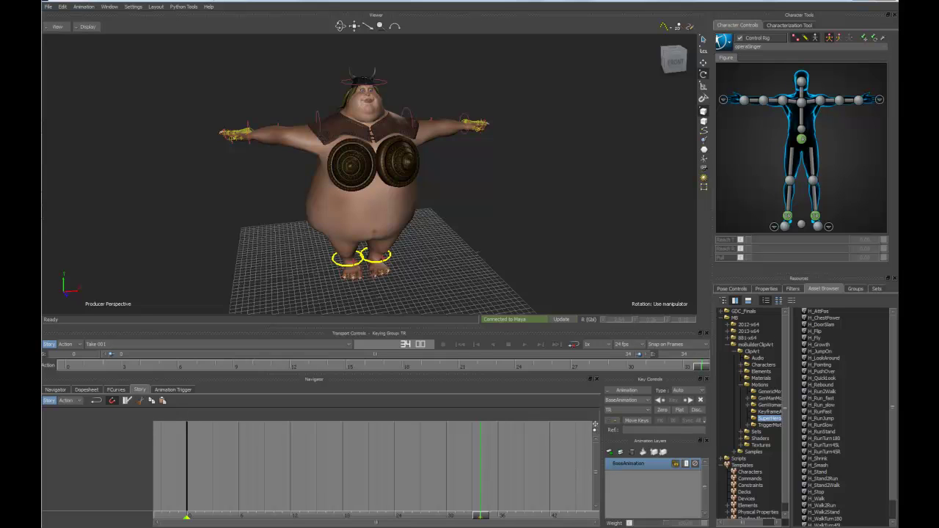
ctrl+shift+drag(382, 191, 430, 184)
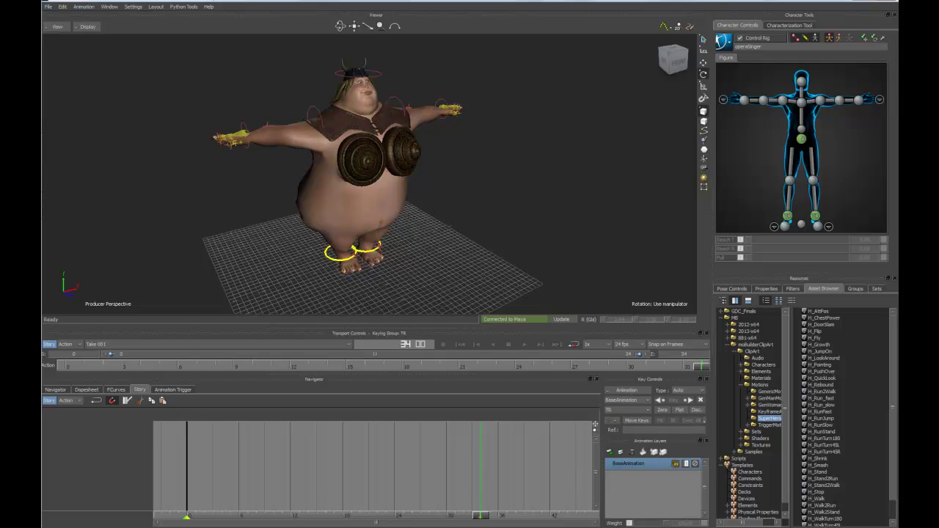
right_click(94, 427)
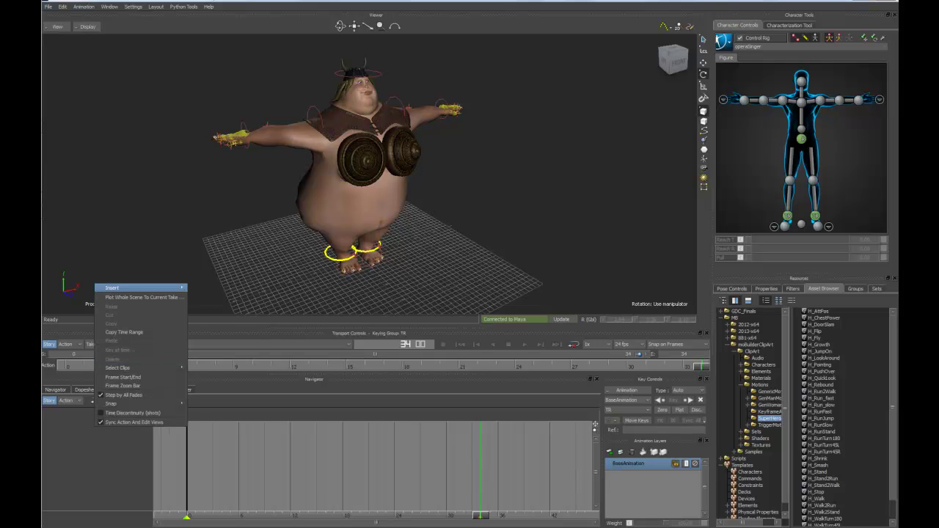
mouse_move(139, 288)
click(226, 306)
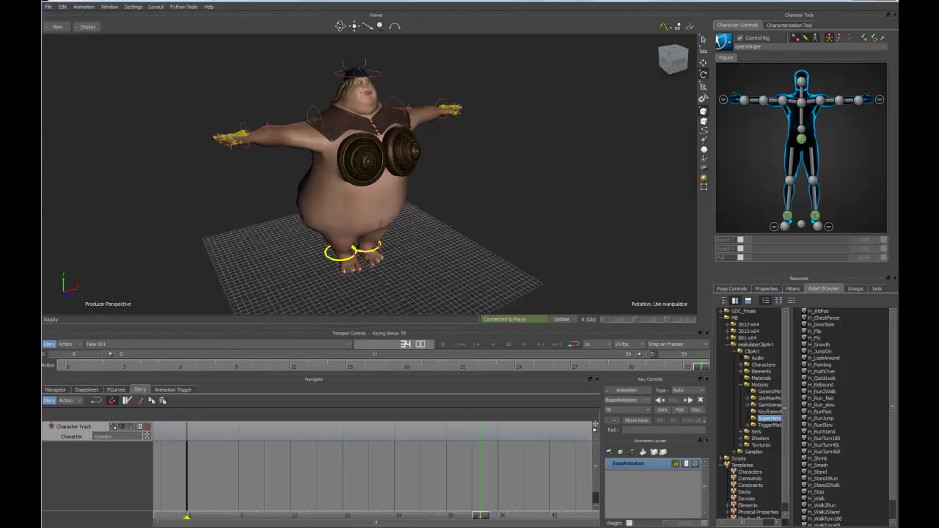
click(114, 436)
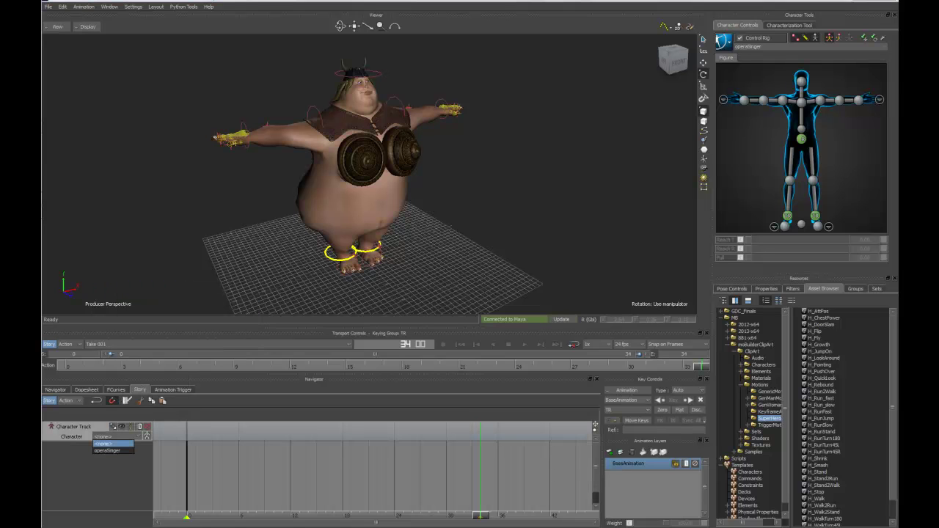
click(107, 451)
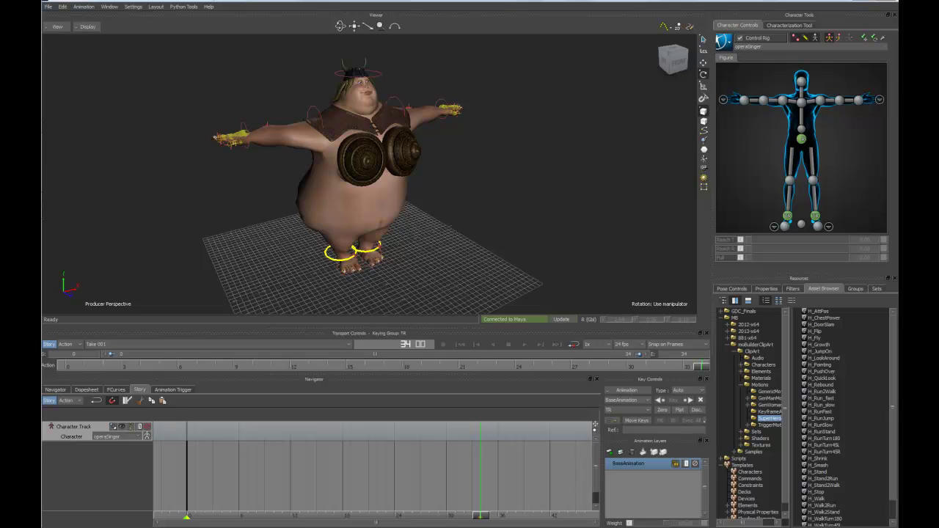
- Add the H_Walk motion to the character track starting at frame 0 and frame the whole clip in the timeline
click(816, 499)
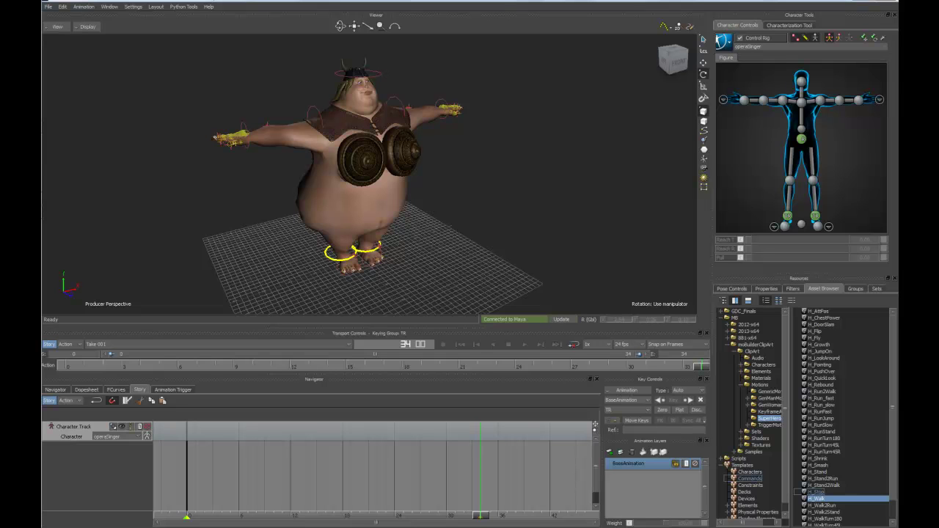
drag(816, 499, 189, 433)
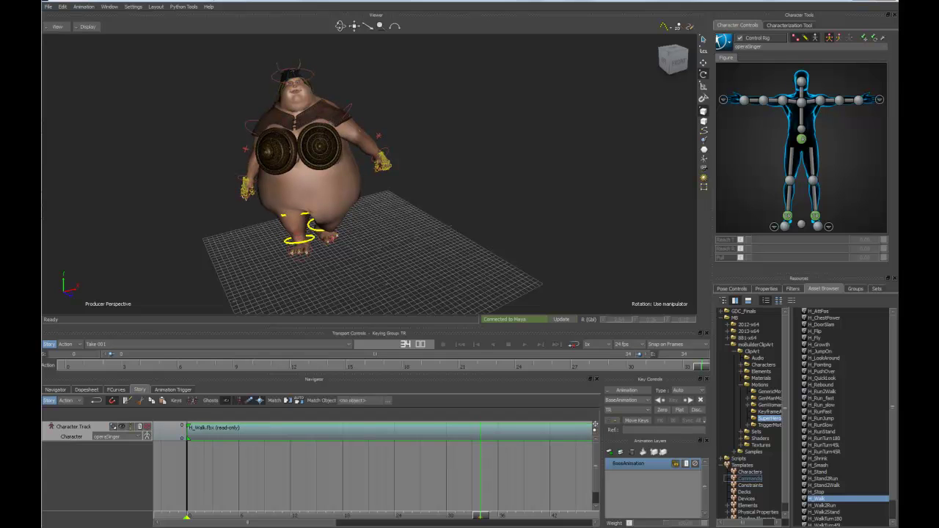
key(a)
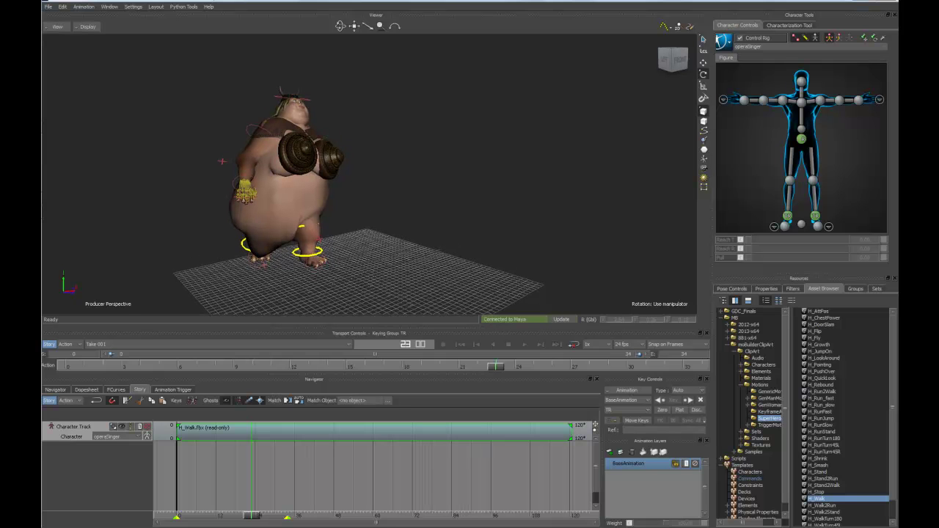
- Scrub and play the walk clip from start to end, examining the character's motion from the front and side
drag(252, 516, 572, 516)
shift+drag(470, 250, 411, 125)
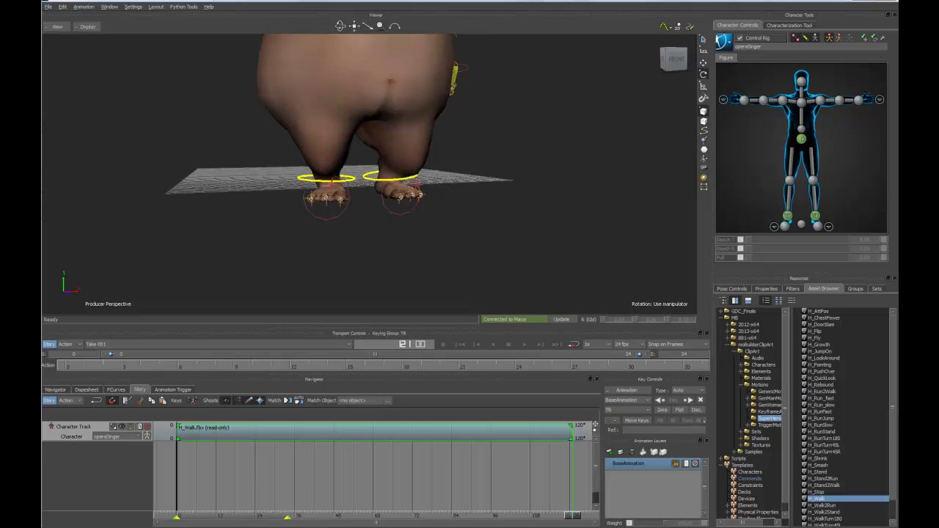
click(460, 344)
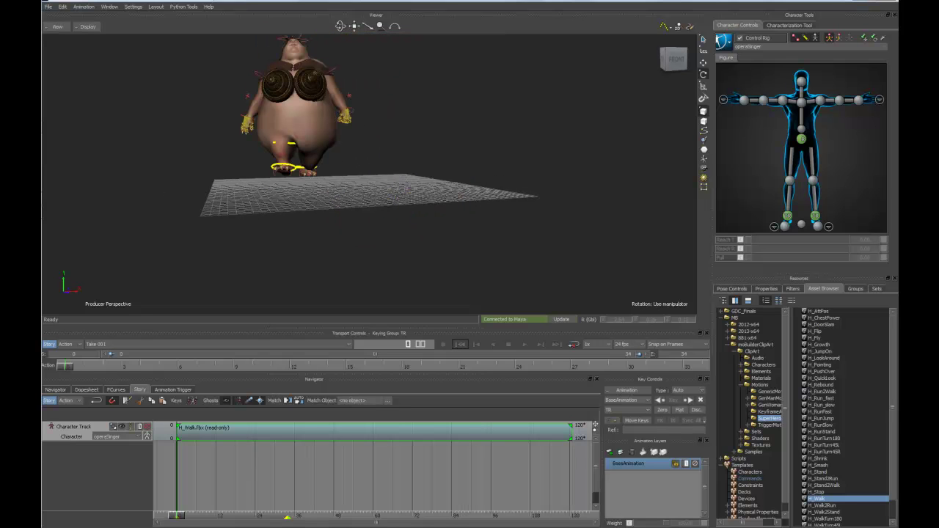
drag(177, 516, 579, 516)
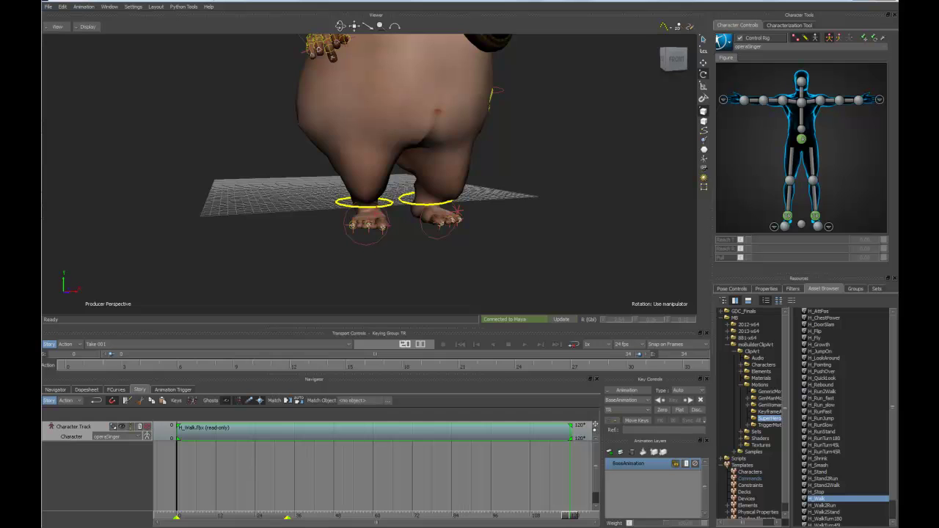
click(460, 344)
alt+drag(330, 162, 448, 220)
scroll(369, 175, down, 1)
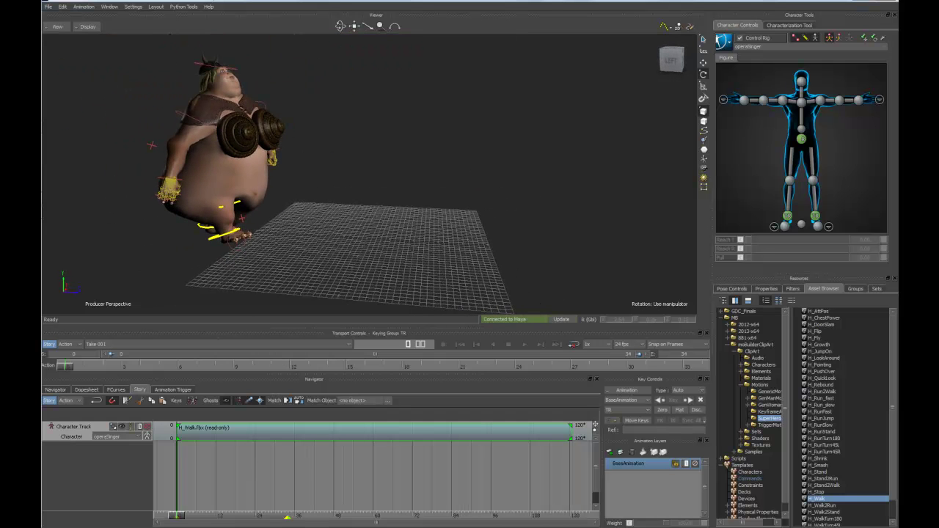
key(ctrl+space)
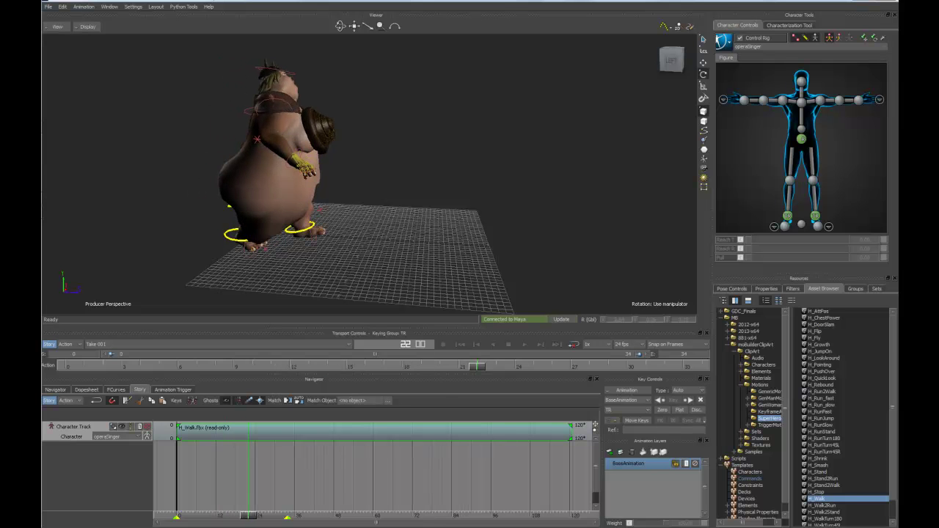
- Cut the H_Walk clip at frame 20, where one foot is planted, and delete the part before it
alt+right_drag(369, 175, 448, 194)
alt+middle_drag(411, 243, 397, 124)
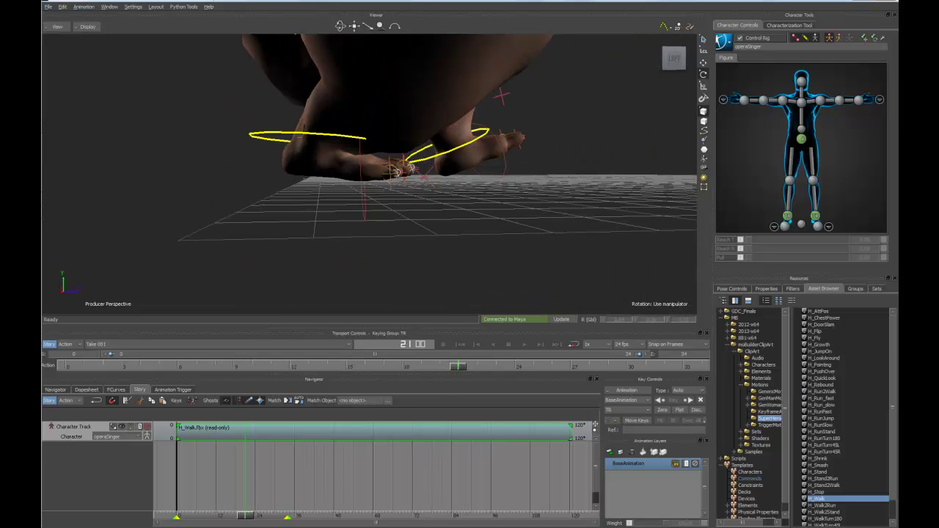
alt+drag(396, 146, 400, 165)
drag(458, 366, 402, 366)
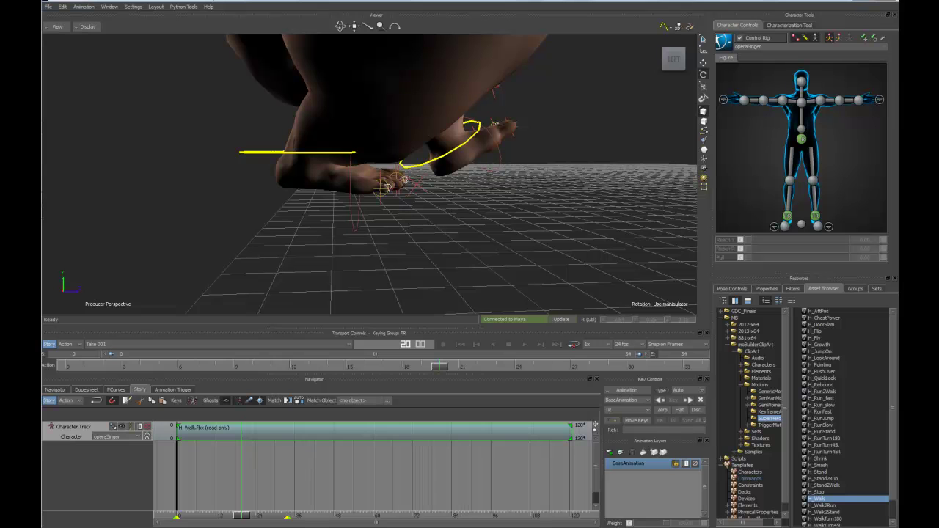
click(127, 401)
alt+right_drag(411, 176, 374, 176)
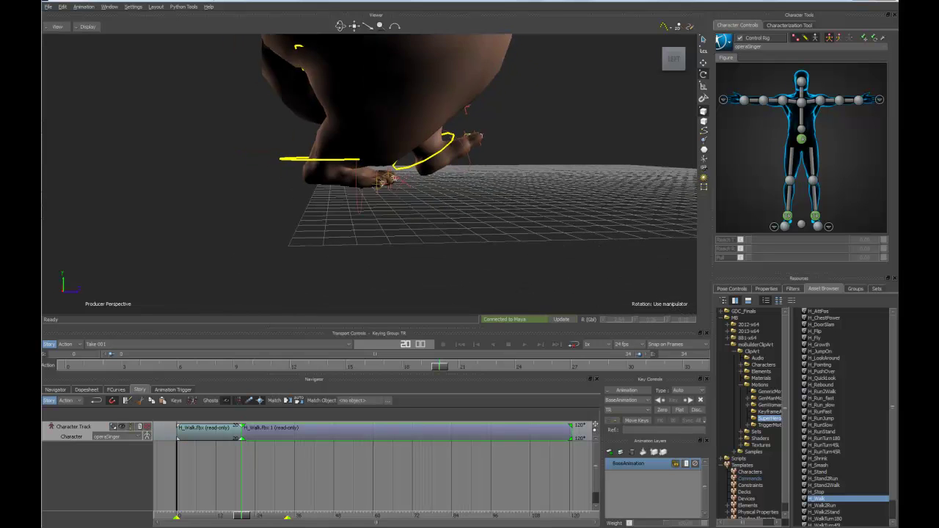
alt+drag(374, 176, 290, 194)
click(247, 427)
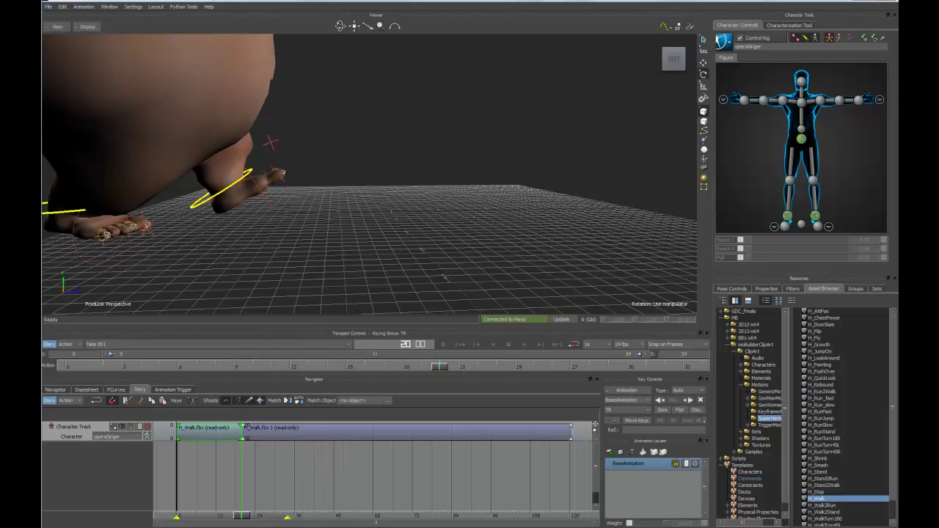
key(Delete)
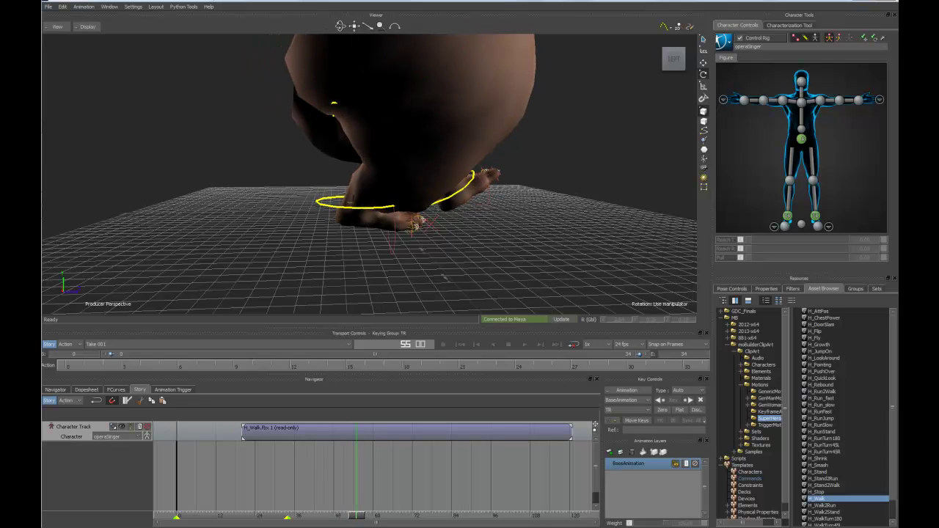
- Cut the remaining walk clip at frame 54, where the matching foot pose repeats, and delete the part after it
click(323, 432)
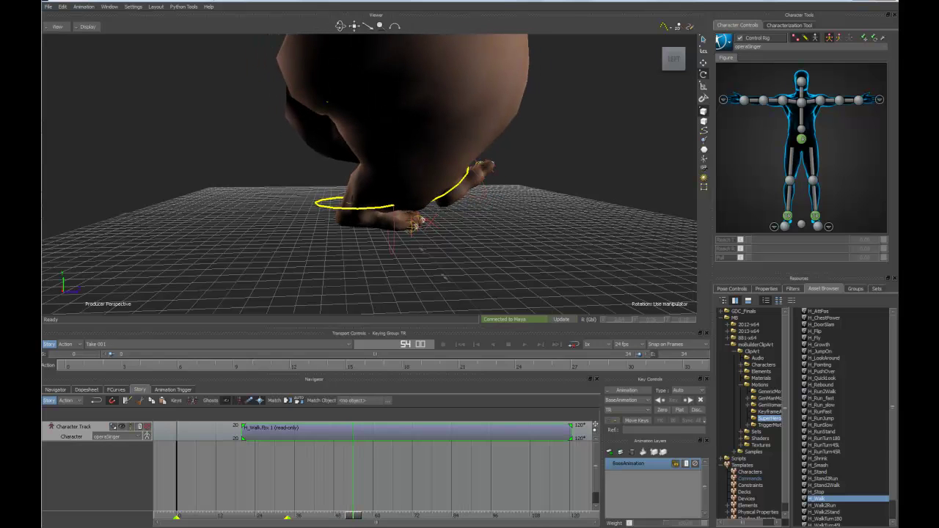
click(127, 401)
key(Delete)
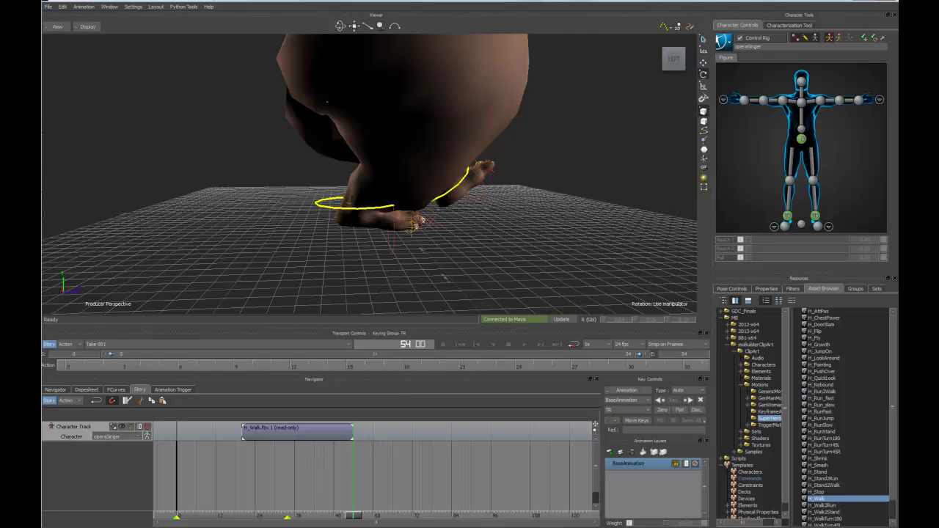
- Move the trimmed walk clip to start at frame 0 and apply Frame Start/End
alt+drag(411, 176, 319, 198)
scroll(326, 195, down, 1)
drag(353, 516, 331, 516)
drag(308, 433, 247, 433)
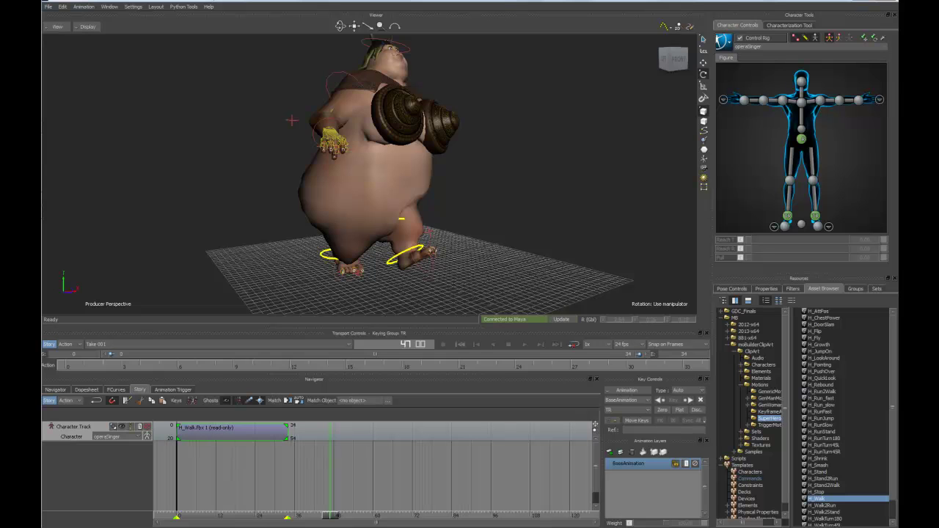
right_click(244, 433)
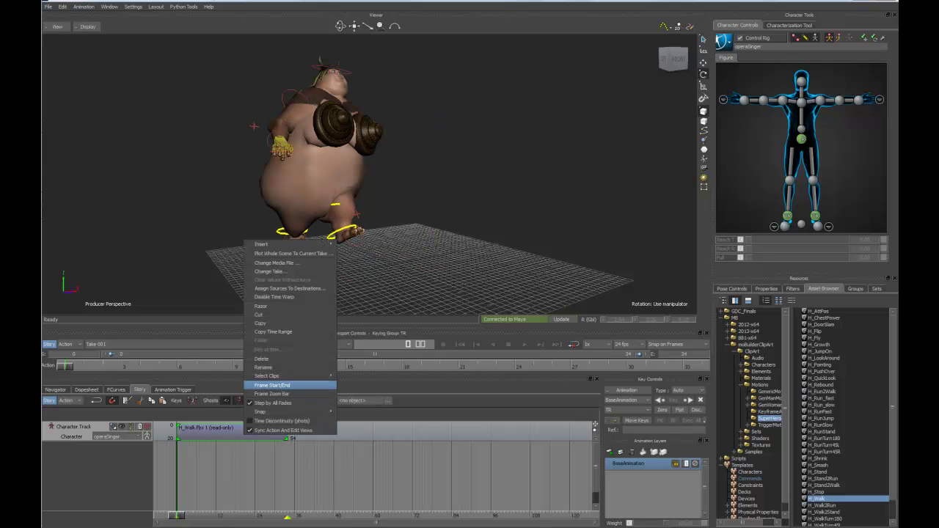
click(283, 385)
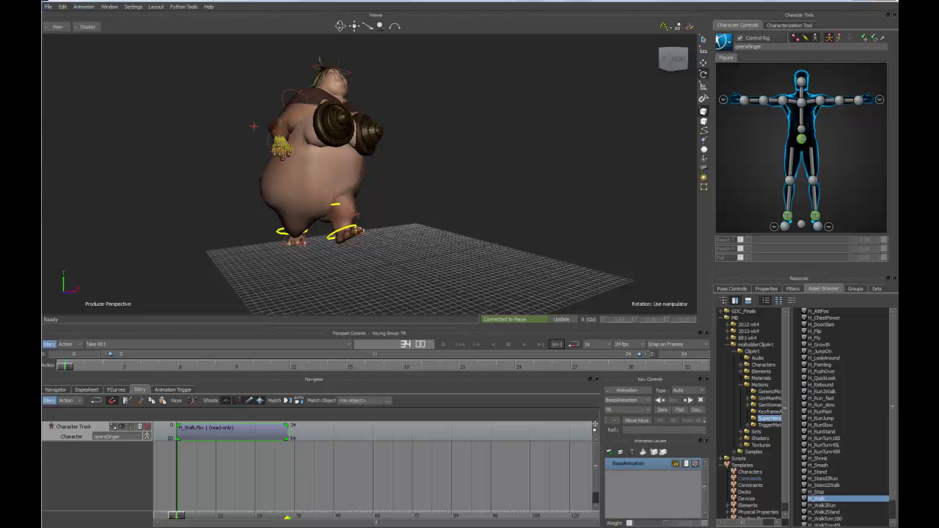
- Compare the clip's first and last frames, and store the operaSinger character's pose at the first frame
click(557, 344)
click(461, 345)
click(557, 344)
click(460, 344)
alt+drag(411, 213, 507, 210)
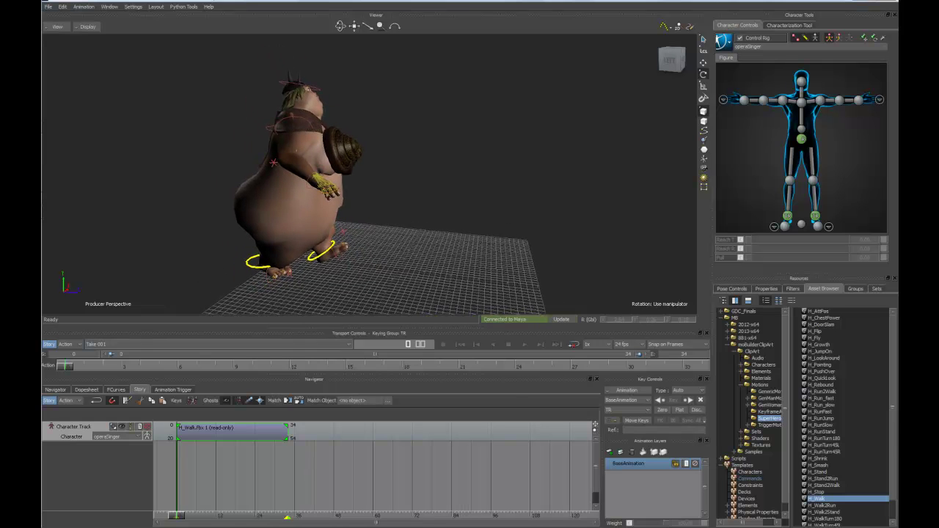
click(733, 289)
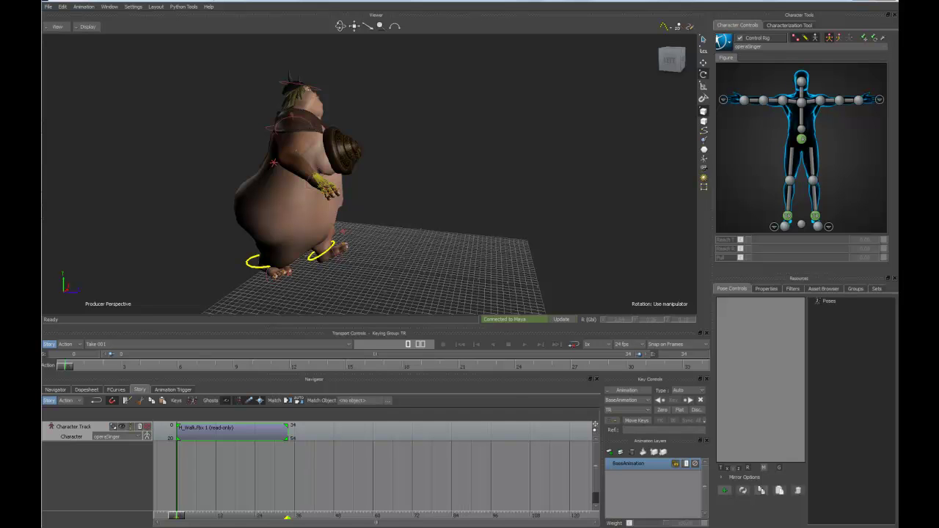
alt+drag(470, 198, 371, 203)
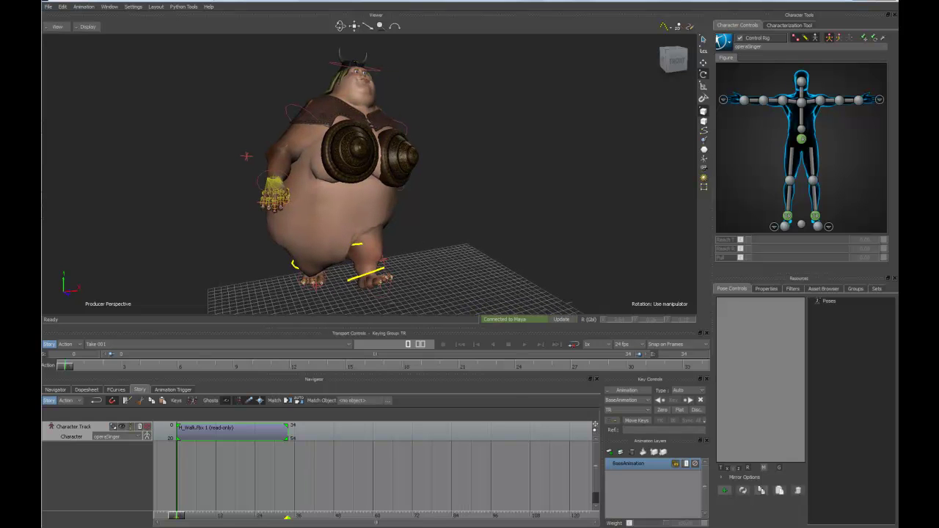
click(725, 490)
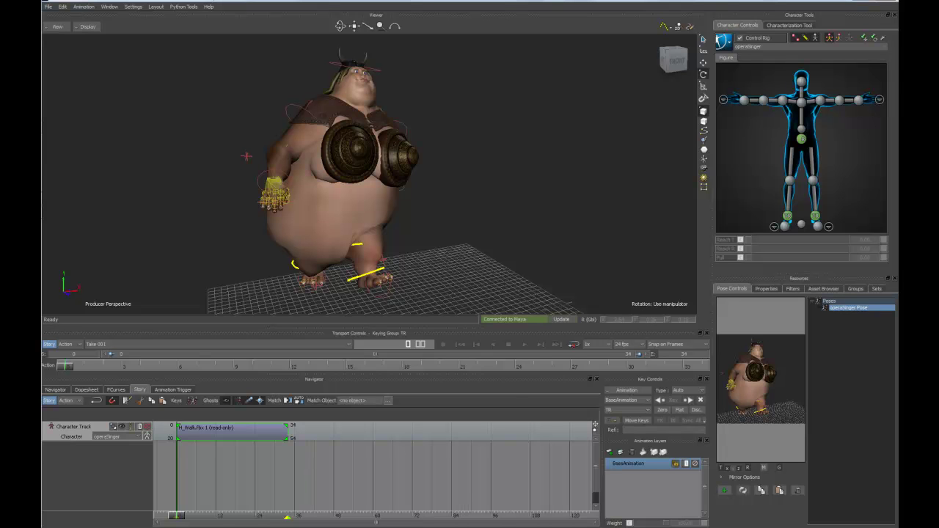
- Turn on looped playback and insert a Character Additive subtrack under the operaSinger character track
click(557, 345)
click(574, 344)
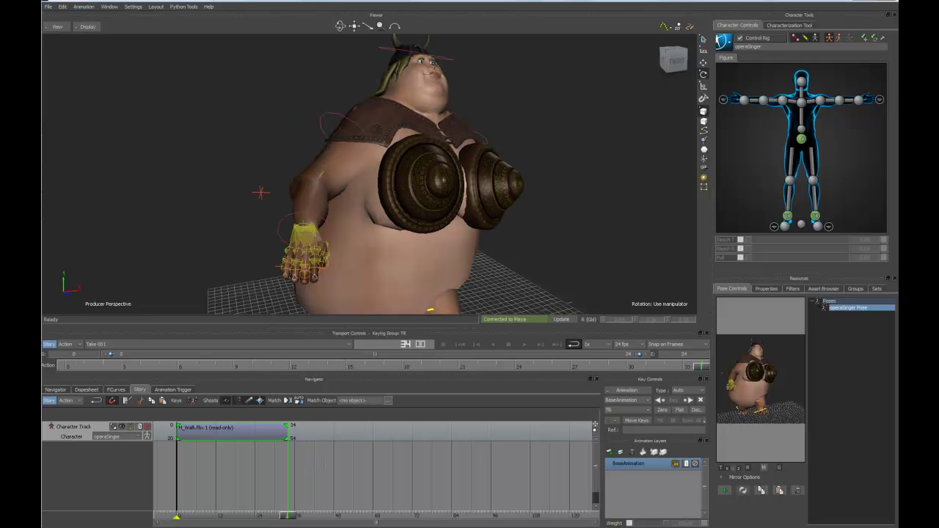
right_click(78, 428)
mouse_move(105, 356)
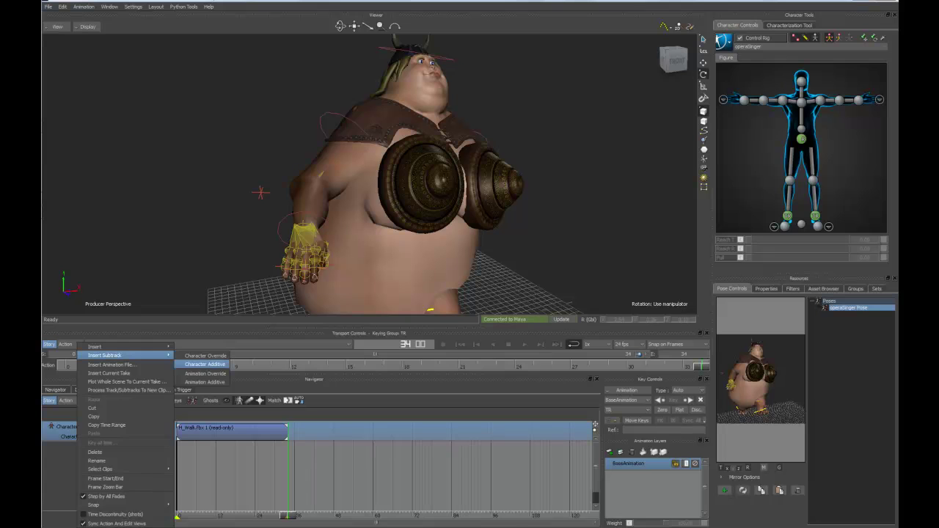
click(205, 364)
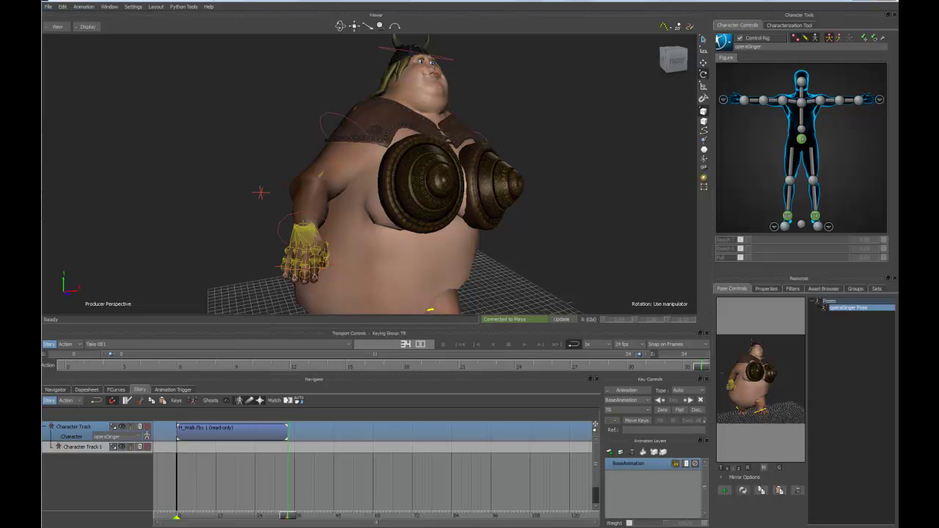
click(131, 447)
- Compare the character's stance at the first and last frames of the walk, viewing the legs and feet from several angles
click(460, 344)
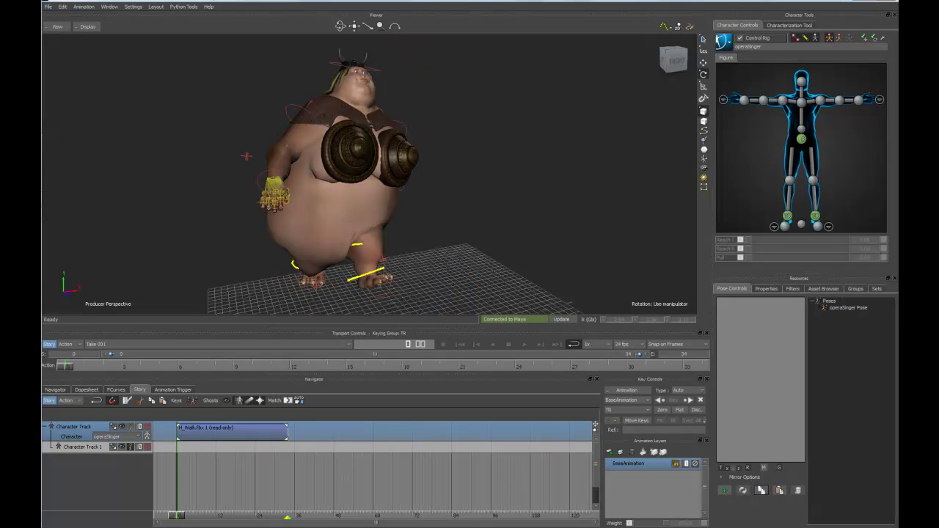
click(557, 344)
alt+middle_drag(411, 221, 442, 112)
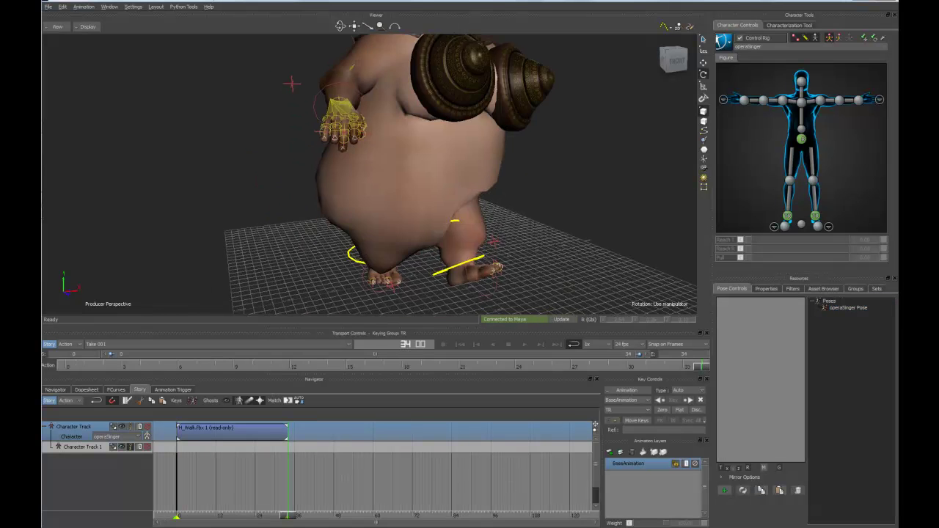
alt+drag(442, 111, 396, 169)
alt+right_drag(396, 168, 367, 169)
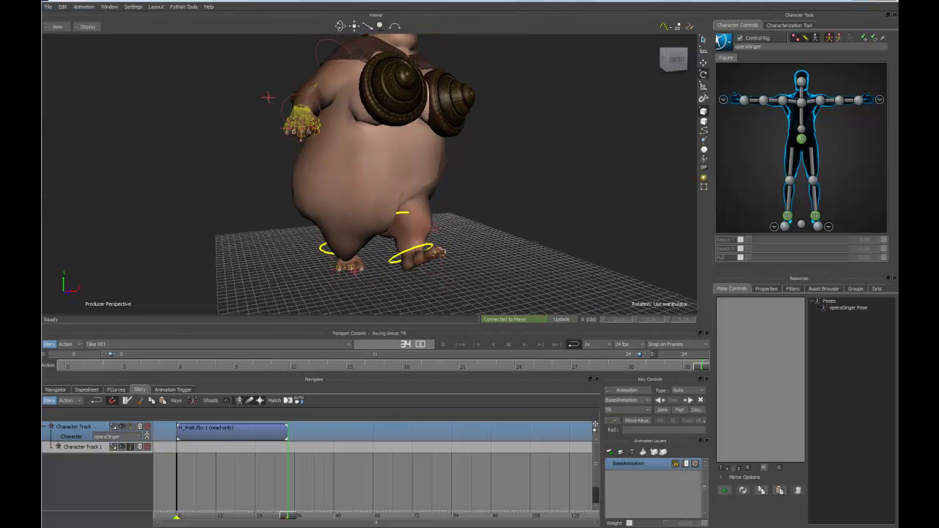
alt+drag(447, 160, 525, 150)
alt+middle_drag(524, 151, 470, 125)
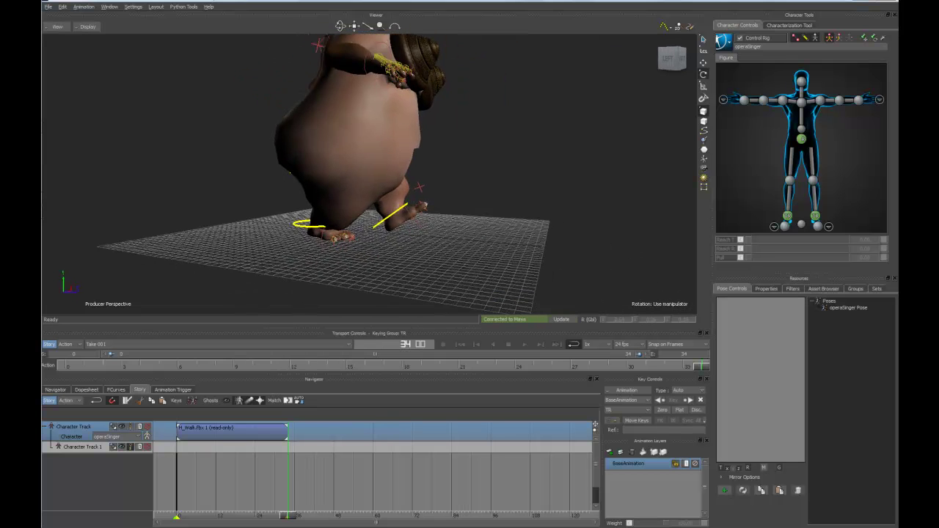
- Select the right ankle effector and paste operaSinger's stored pose onto the additive subtrack at frame 34
alt+right_drag(470, 124, 514, 140)
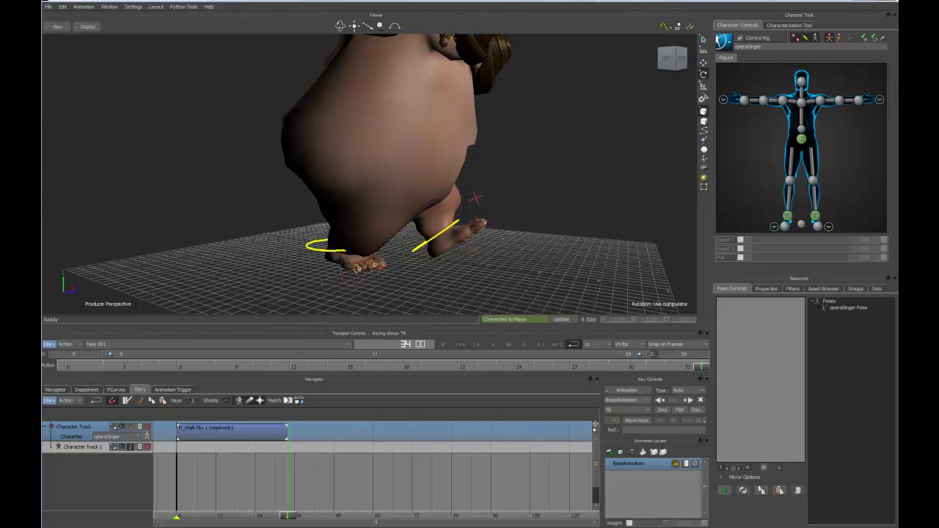
click(325, 250)
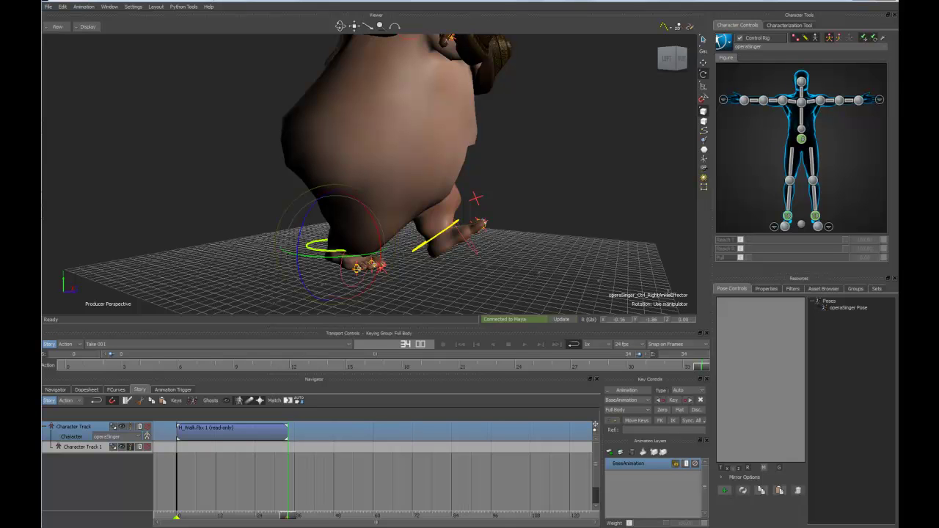
click(779, 490)
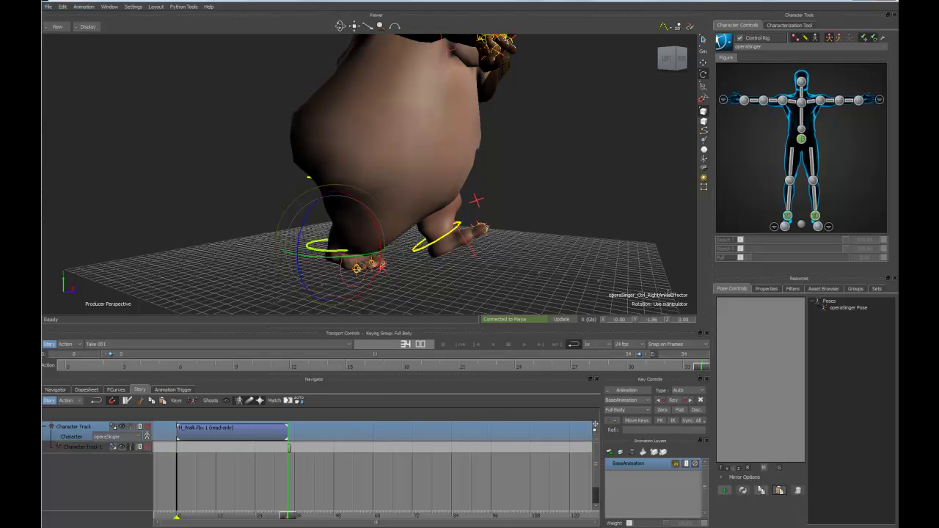
- Extend the additive subtrack's pose clip to start at frame 32, with a blend-in reaching full weight at frame 34
click(289, 449)
key(f)
alt+right_drag(497, 481, 455, 481)
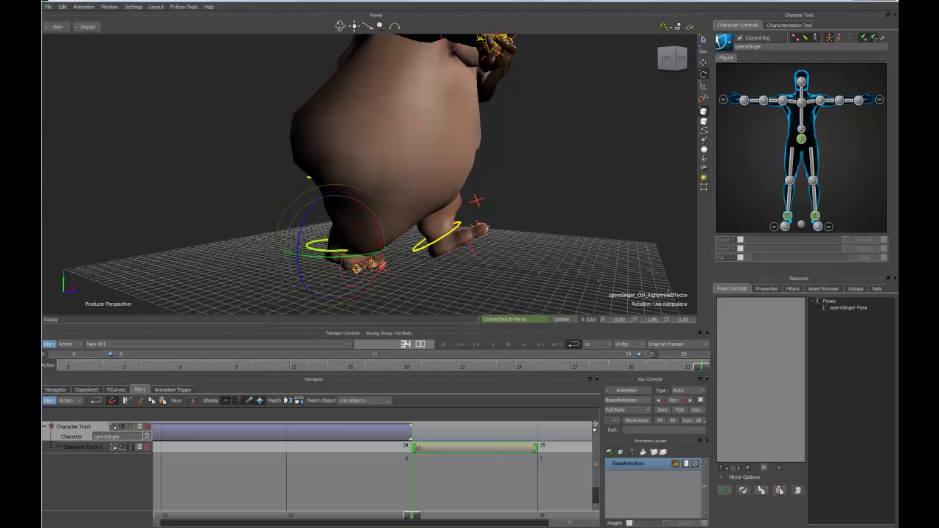
drag(95, 453, 96, 490)
alt+right_drag(398, 481, 360, 481)
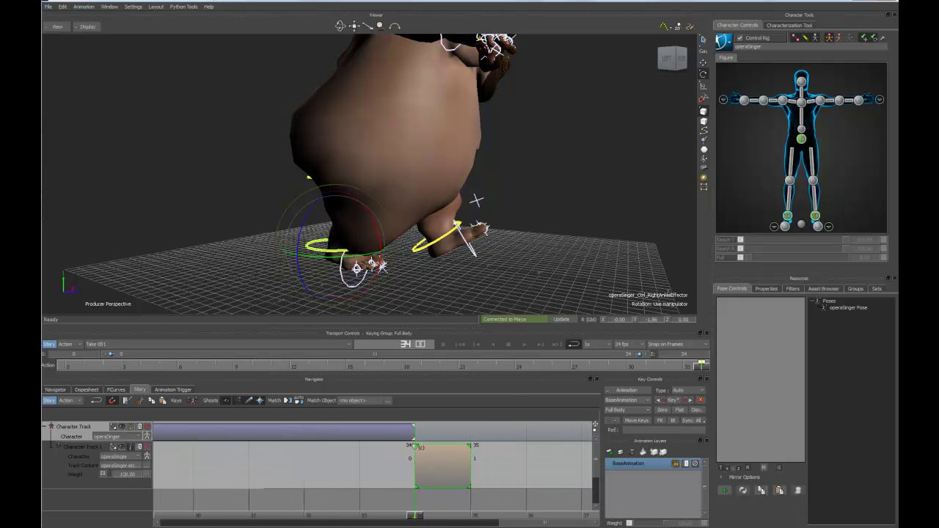
mouse_move(416, 466)
mouse_down()
mouse_move(305, 466)
mouse_move(359, 447)
mouse_move(415, 447)
mouse_up()
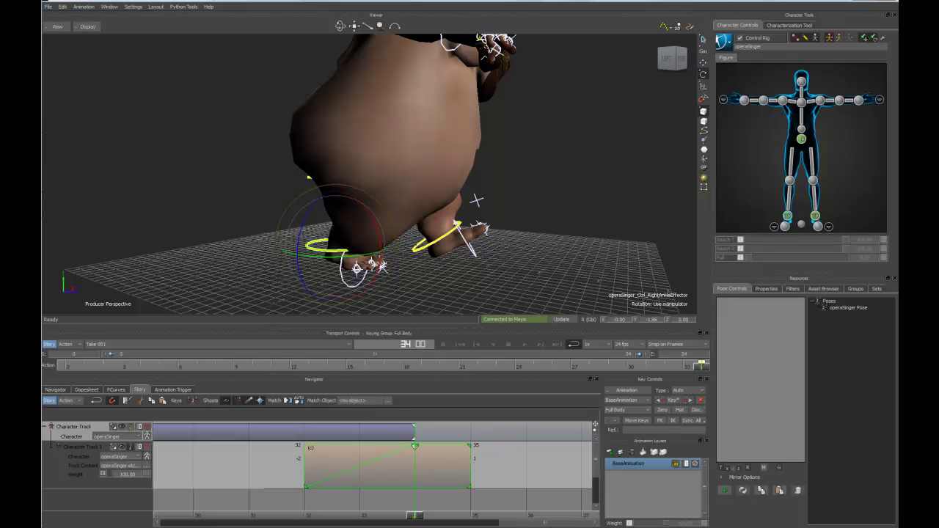
- Check the pose blend by stepping through the frames around the start of the additive clip at frame 32
drag(415, 516, 305, 516)
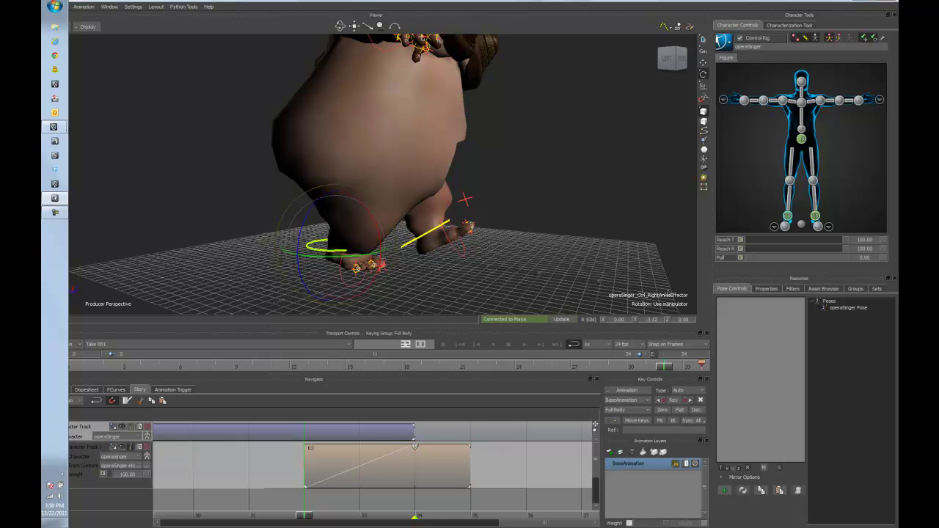
key(Left)
key(Left)
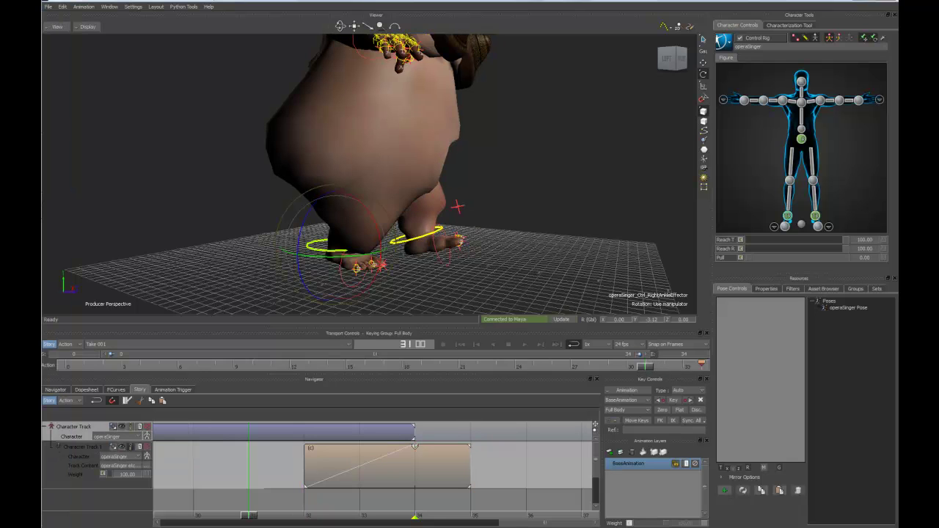
key(Right)
key(Right)
key(Left)
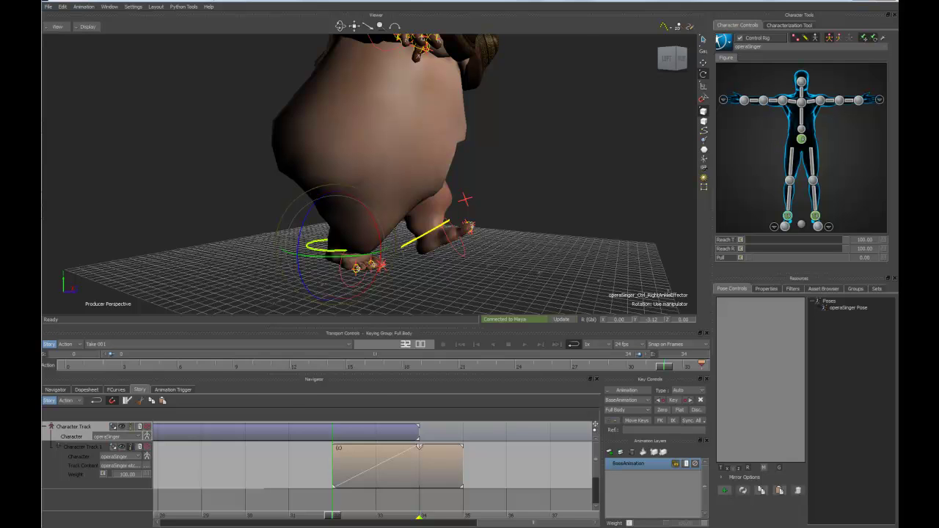
- Process the walk track and its subtracks into a single new clip, using the Unroll rotation filter and Constant Key Reducer
key(ctrl+a)
scroll(488, 470, down, 5)
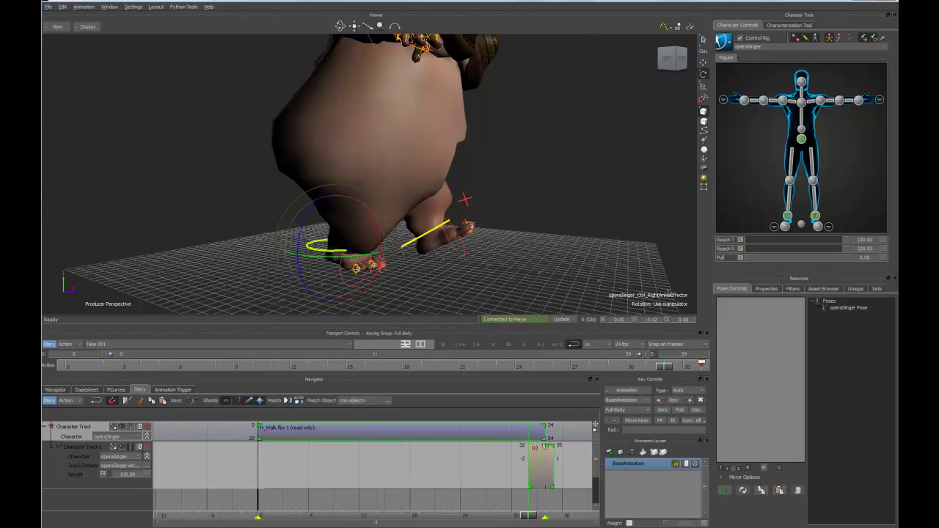
drag(95, 490, 95, 464)
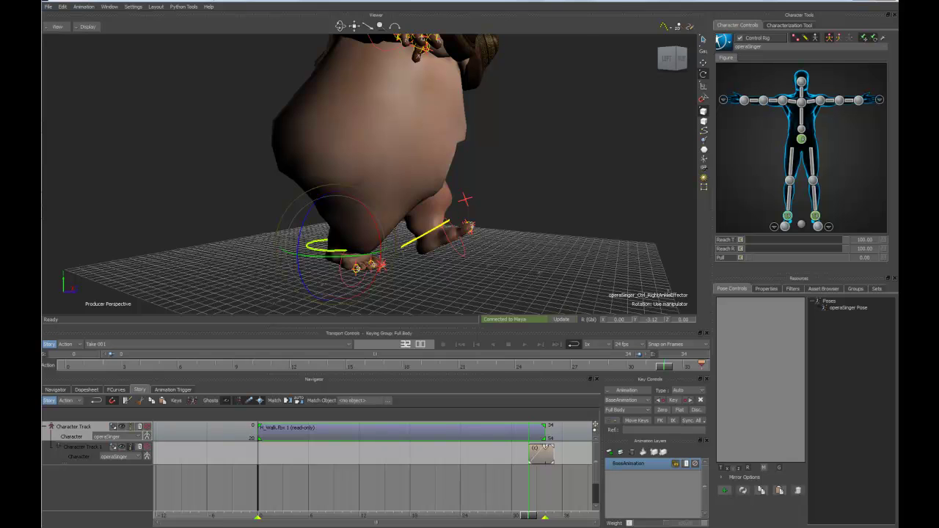
right_click(378, 449)
click(418, 308)
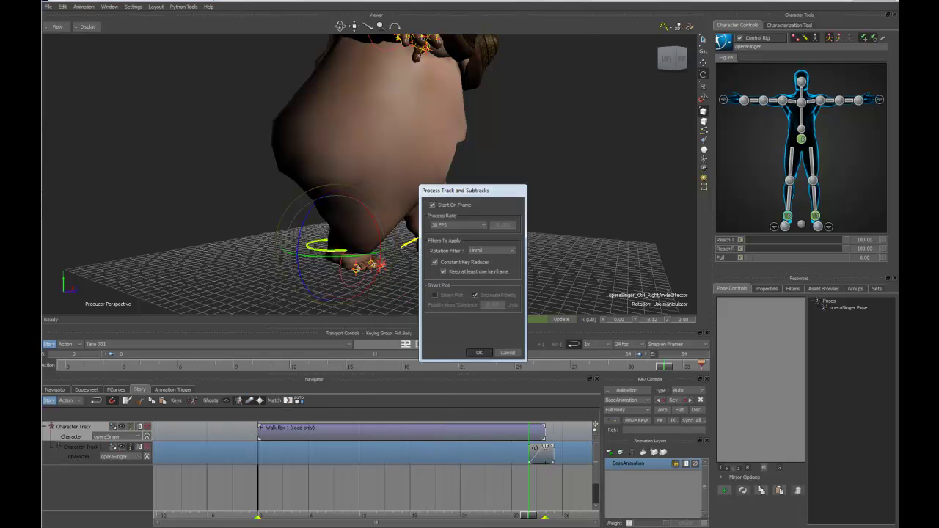
key(Return)
ctrl+drag(475, 496, 277, 495)
click(148, 447)
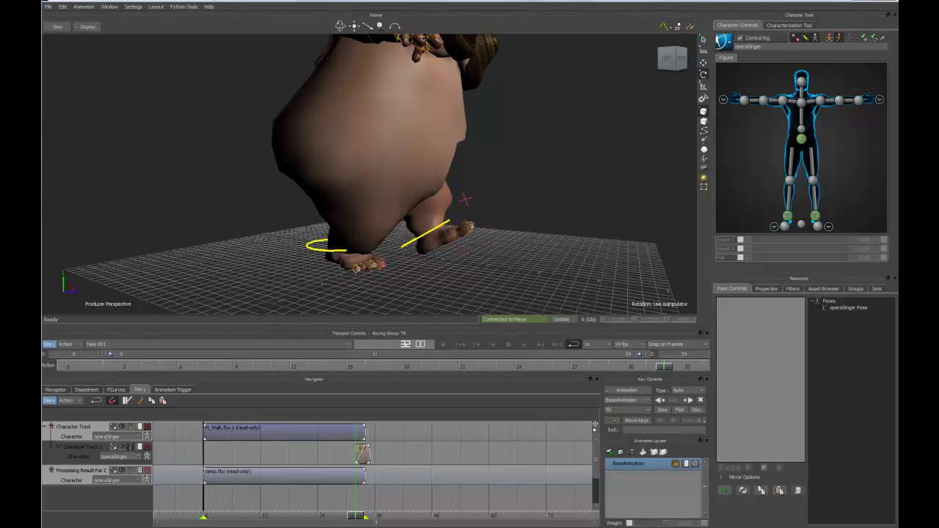
- Extend the processed clip from frame 34 to about frame 136 so that the walk loops four times
scroll(375, 470, down, 3)
shift+drag(440, 495, 326, 495)
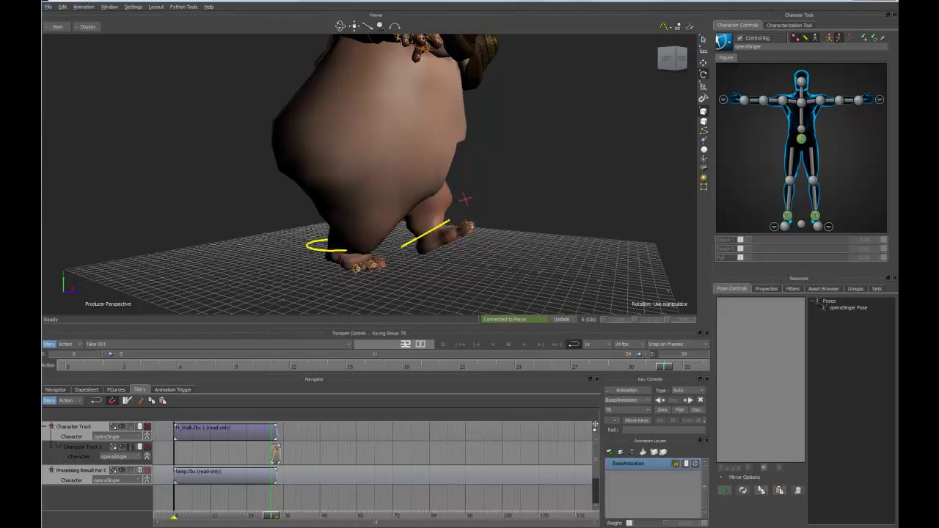
drag(275, 476, 569, 475)
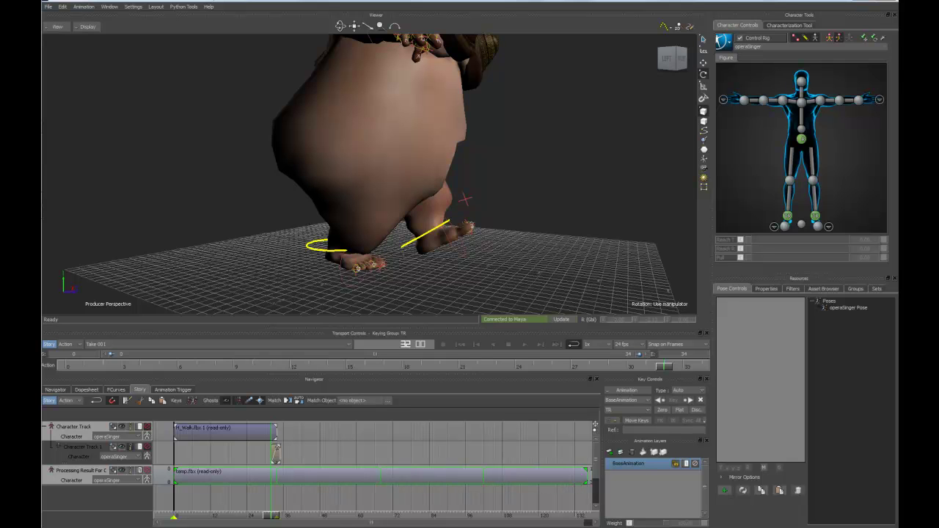
- View the whole character and scrub through the looped walk to inspect its motion across the repeats
alt+drag(367, 183, 404, 187)
alt+right_drag(411, 183, 323, 183)
alt+middle_drag(411, 147, 331, 227)
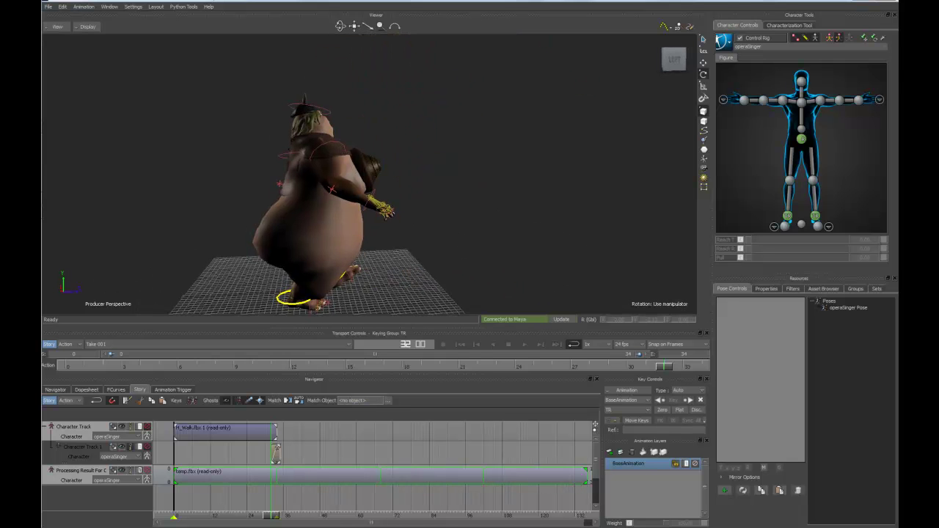
drag(272, 516, 503, 516)
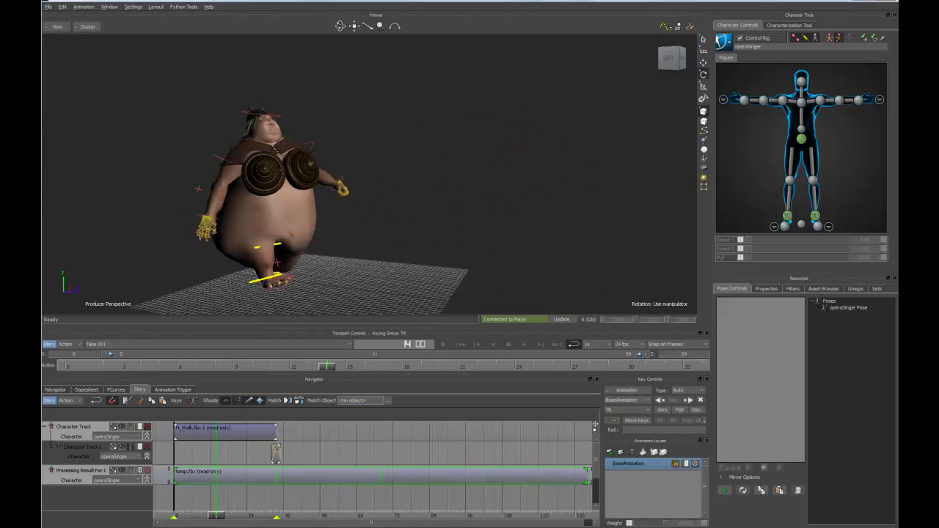
- In operaSinger's character settings, expand the In Place modifiers and set CharacterSolverSelector to MB Character Solver
click(56, 389)
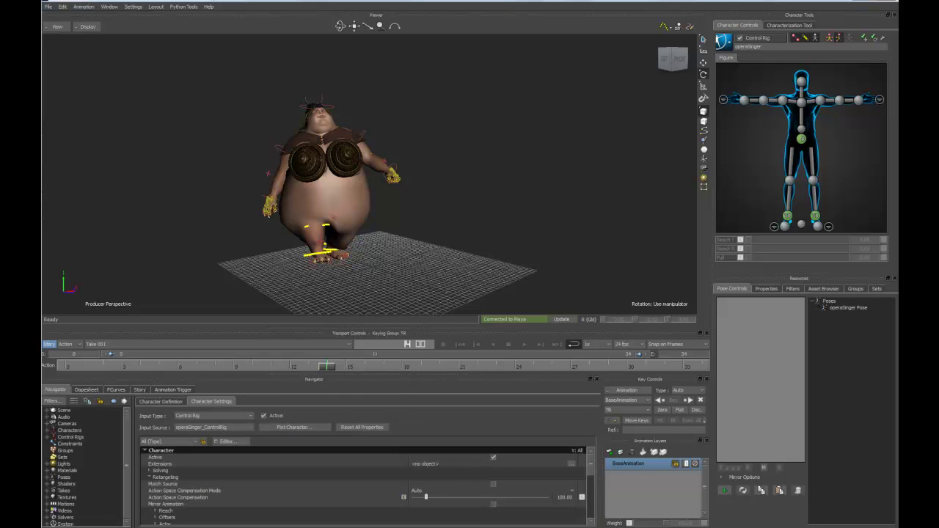
click(47, 430)
double_click(77, 438)
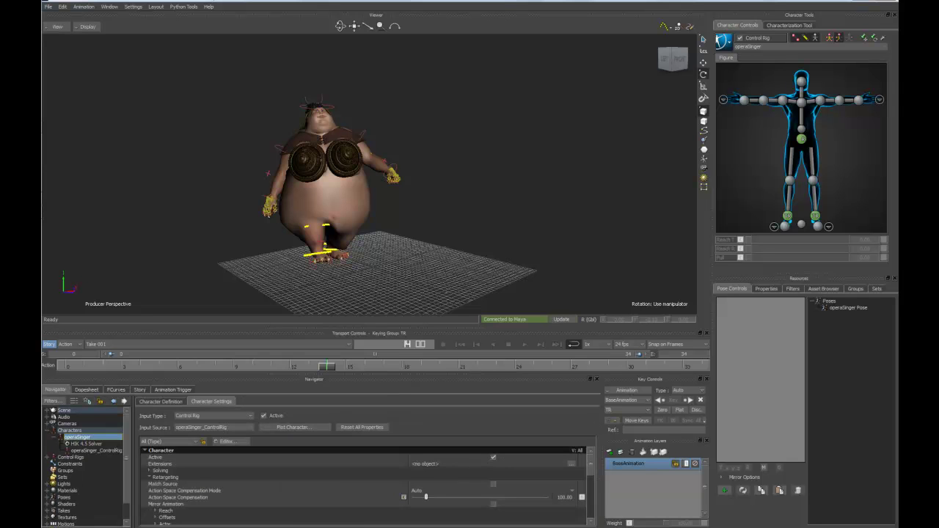
scroll(364, 484, down, 5)
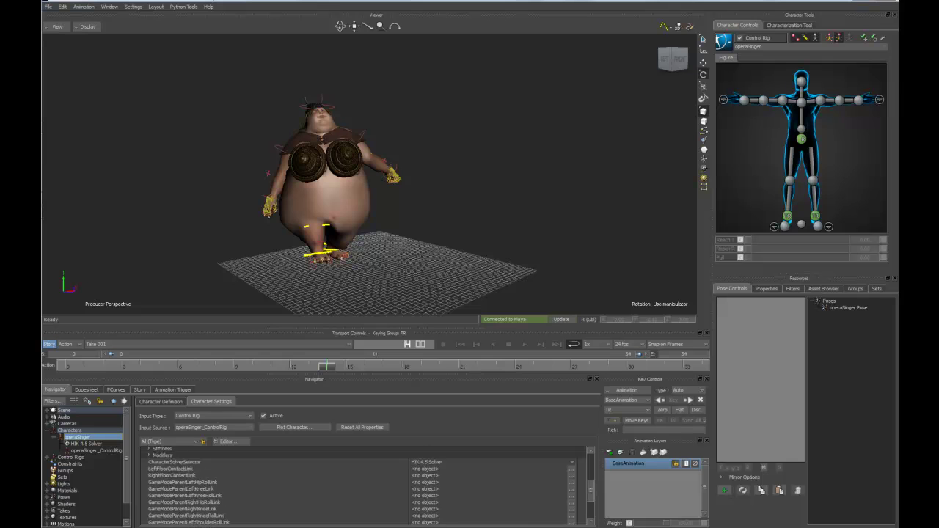
click(149, 481)
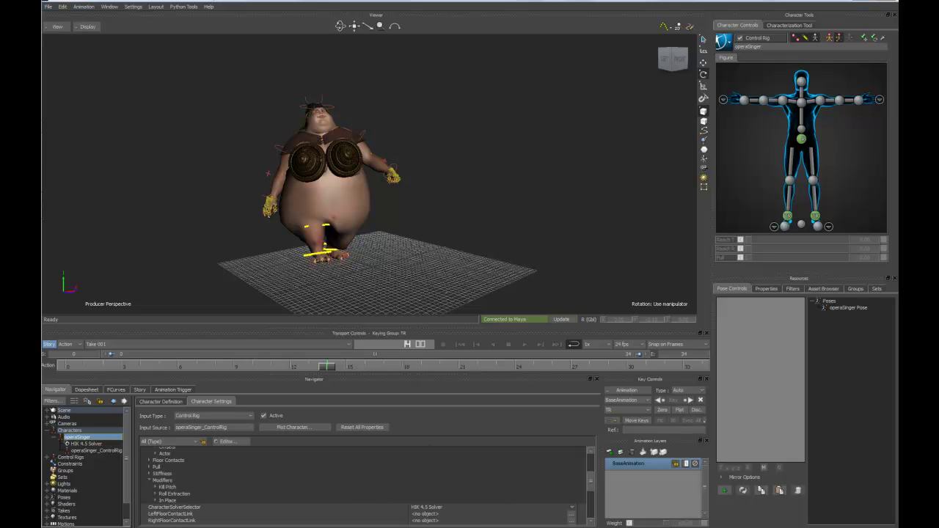
click(154, 501)
scroll(363, 484, down, 2)
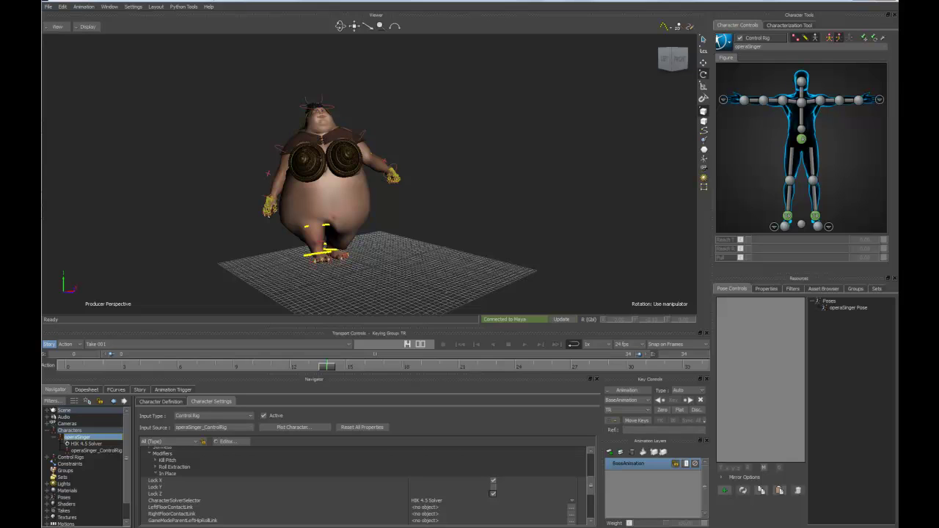
click(571, 501)
click(492, 514)
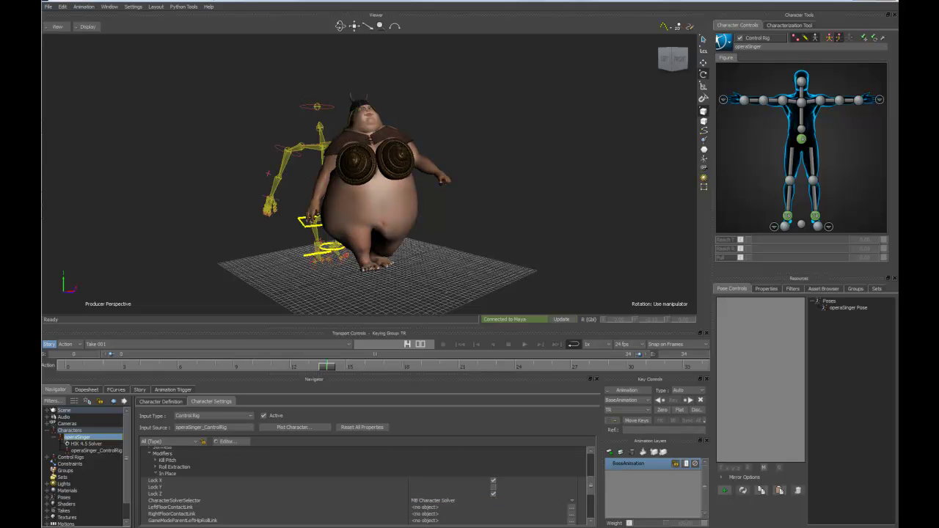
- Switch the viewer to Models only display and play the in-place looping walk
key(ctrl+a)
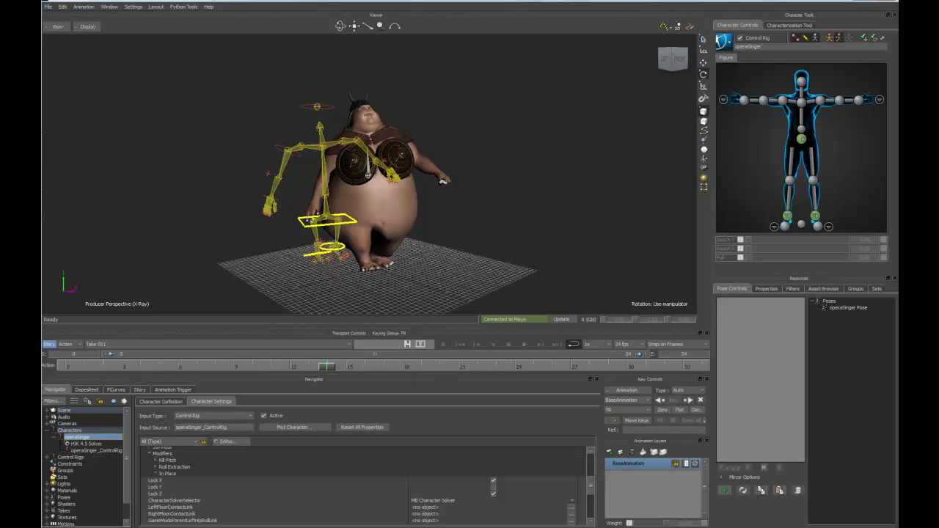
key(ctrl+a)
key(ctrl+space)
key(ctrl+a)
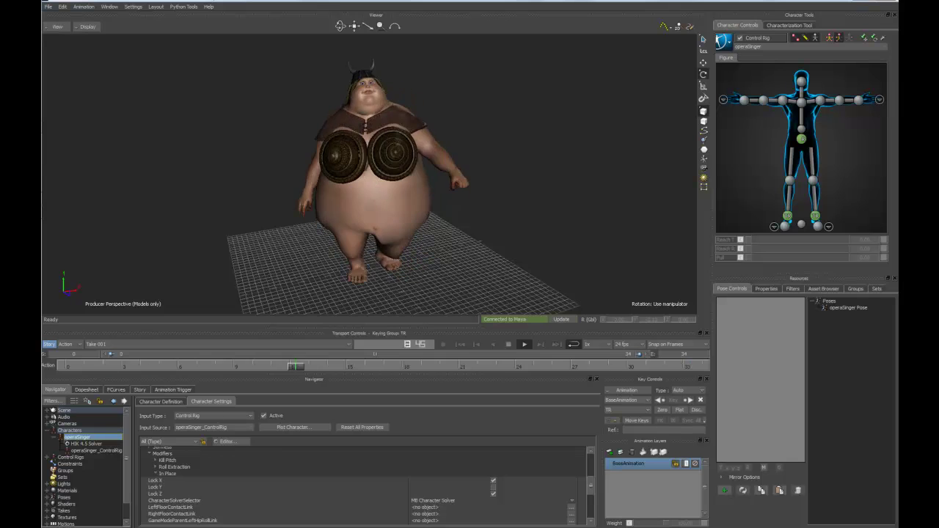
key(ctrl+space)
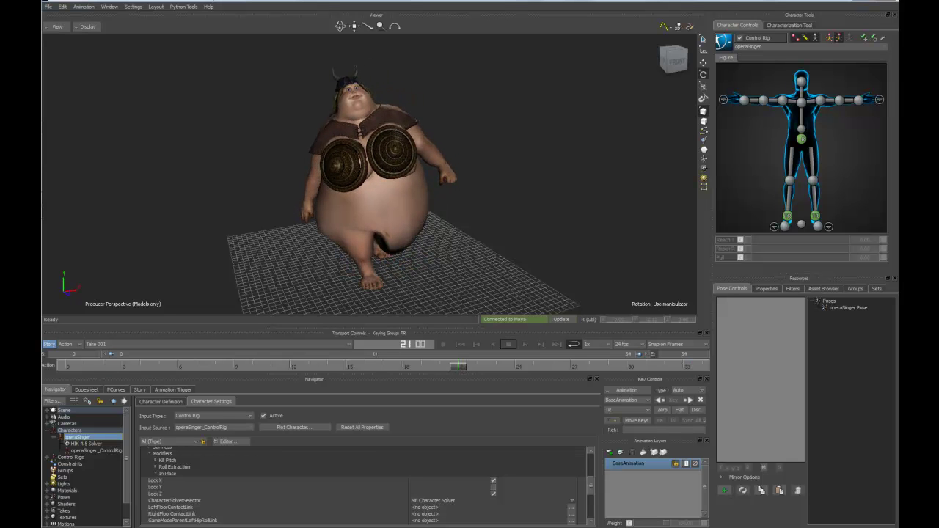